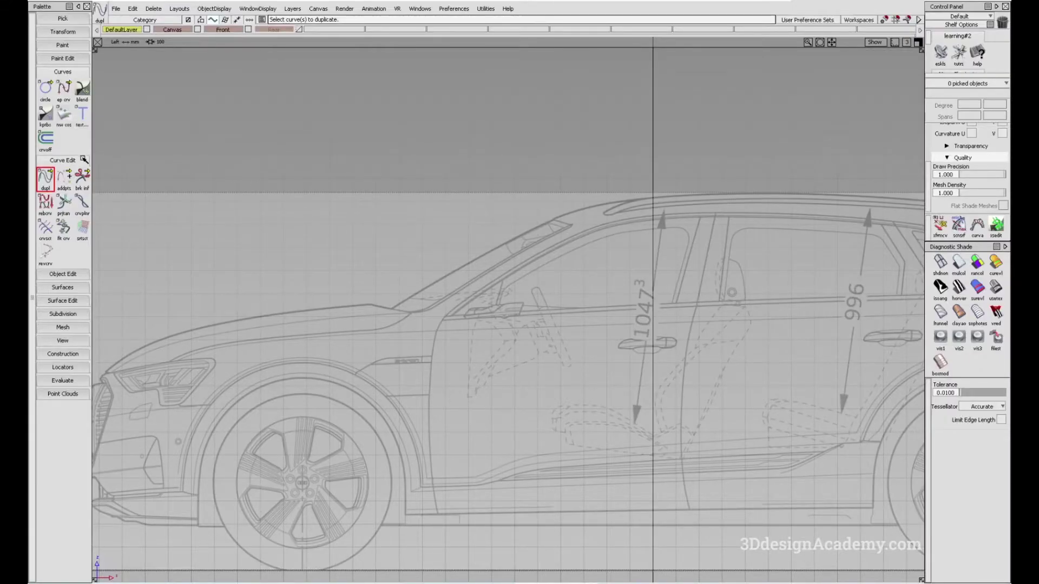
Choose the cbcrv combine-curves tool from the Curve Edit dupl flyout.
left_click(43, 182)
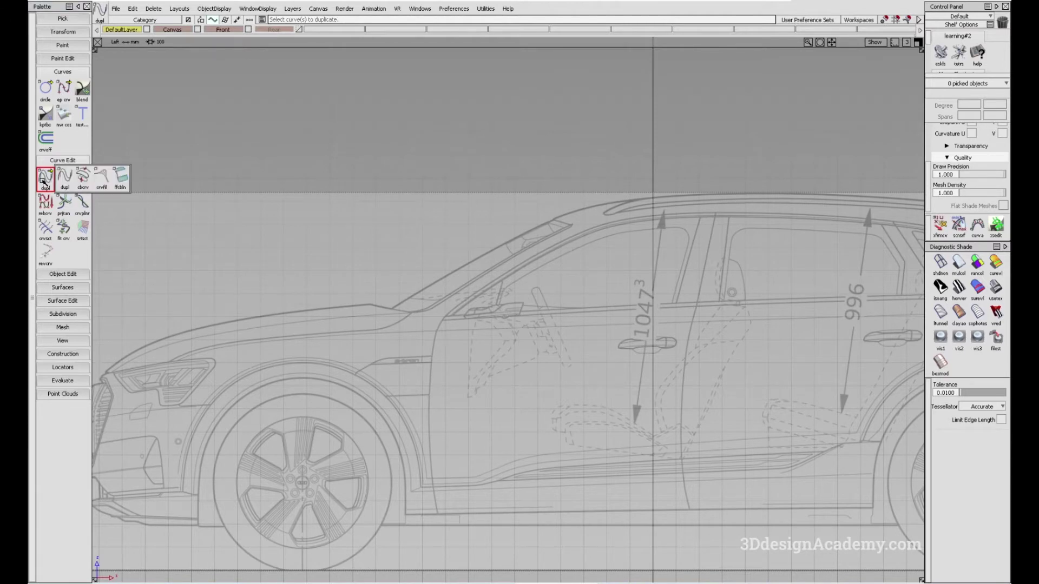
left_click(81, 178)
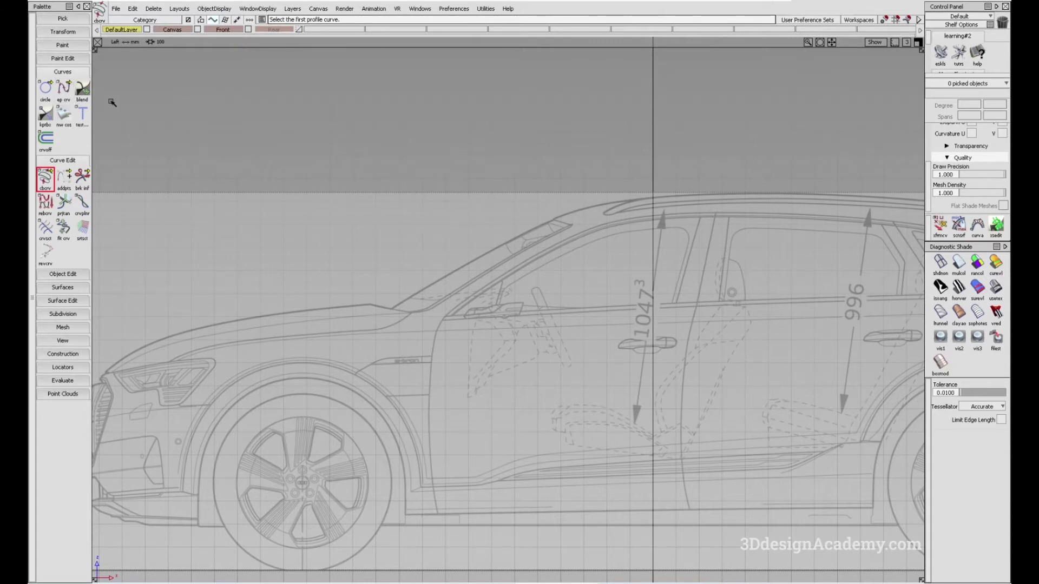
With the EP curve tool, zoom into the side-view A-pillar and place the first curve points.
left_click(64, 88)
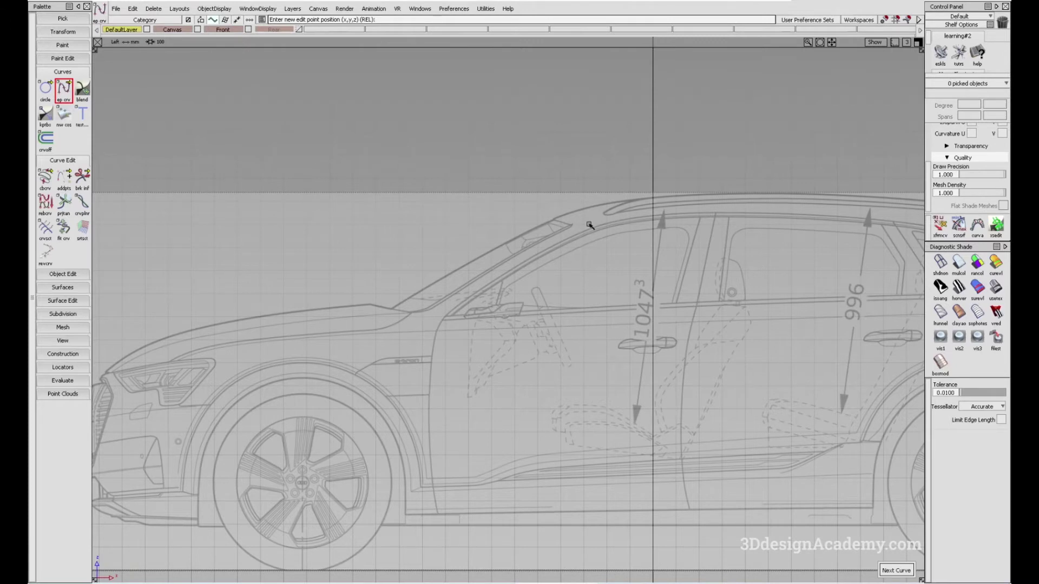
key("F5")
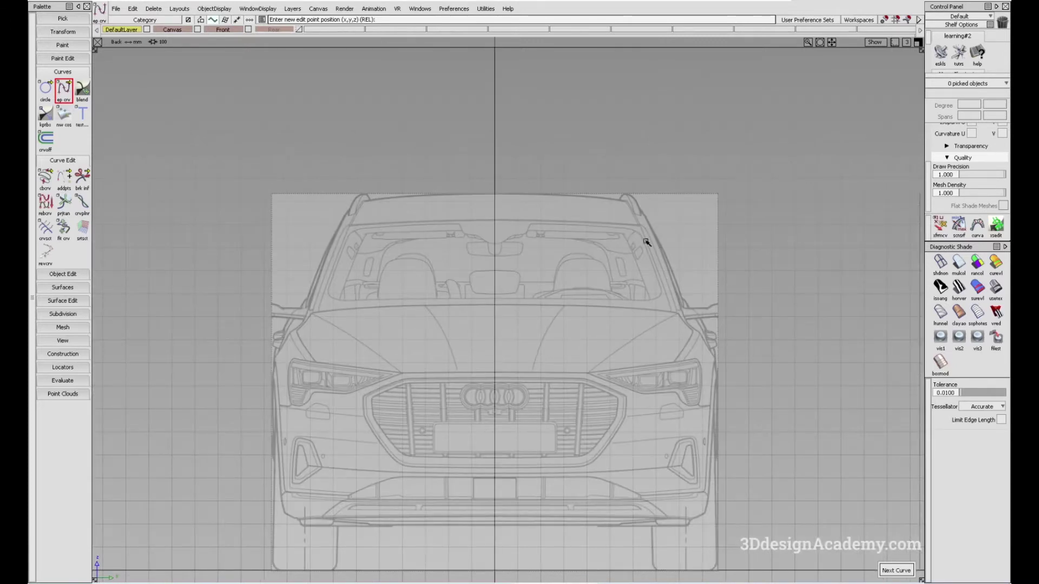
key("F5")
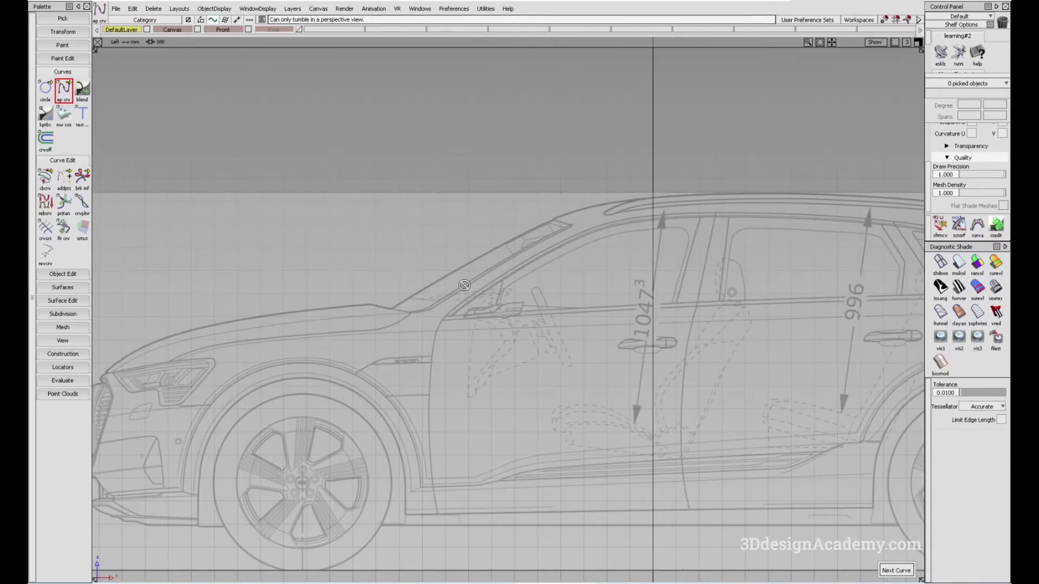
scroll(480, 280, "up", 3)
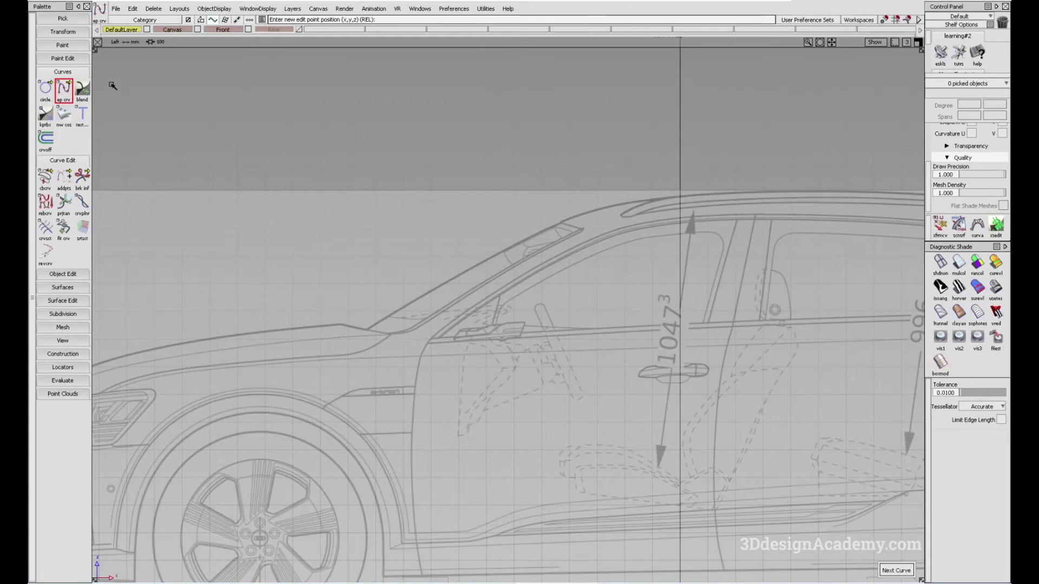
left_click(408, 342)
left_click(586, 226)
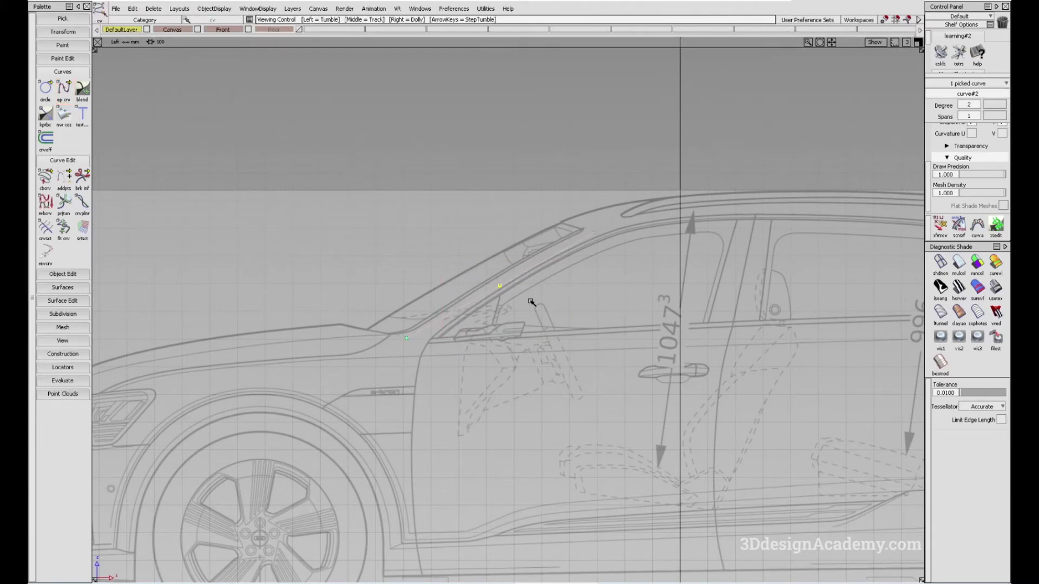
Stretch the A-pillar curve's ends so they follow the pillar line in the side view.
scroll(530, 302, "up", 2)
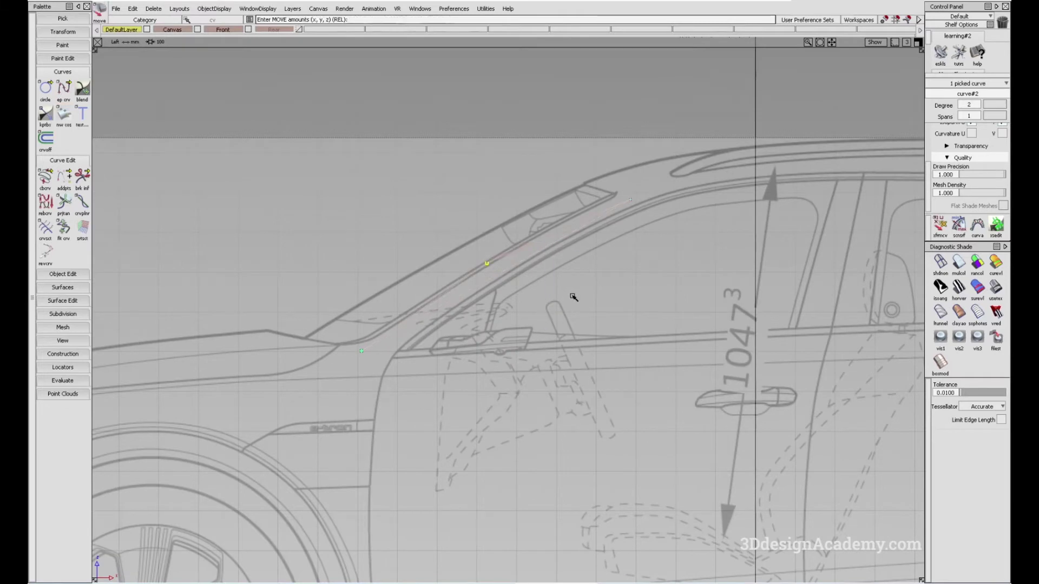
left_click_drag(63, 179, 110, 178)
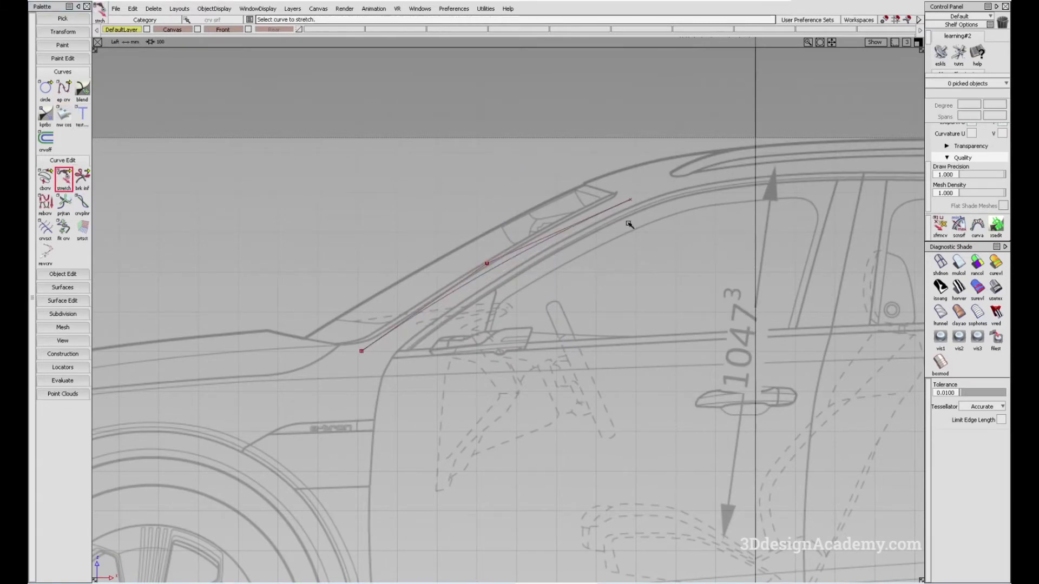
left_click(621, 204)
left_click_drag(621, 204, 614, 194)
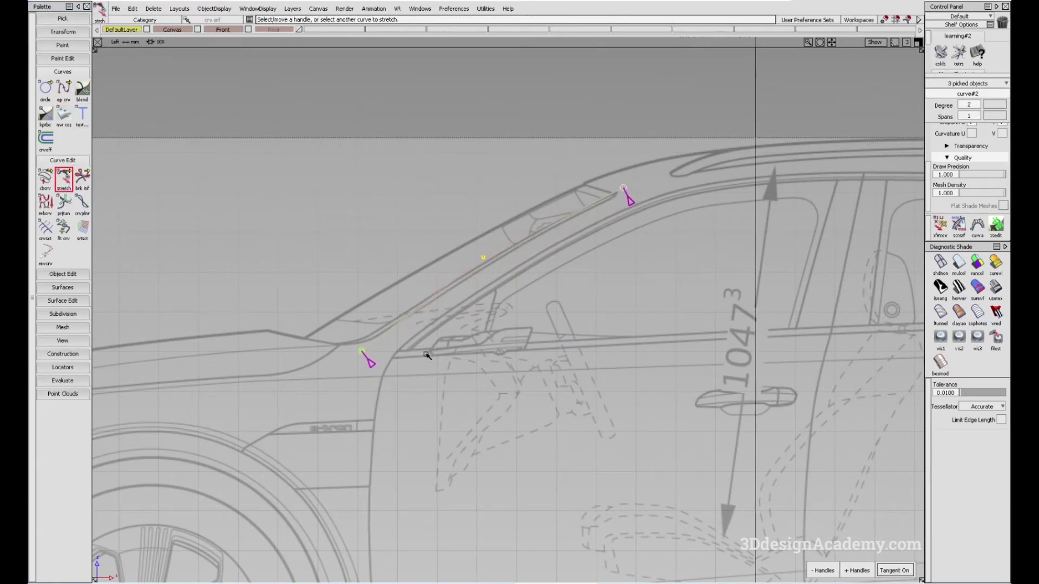
left_click_drag(427, 355, 373, 336)
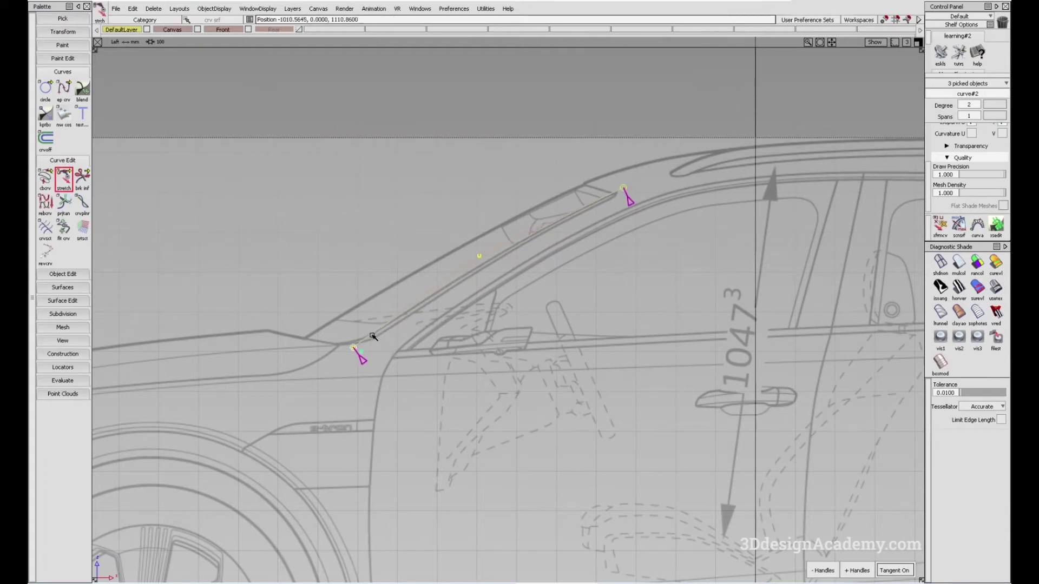
Move the A-pillar curve outward in the top view.
mouse_move(500, 384)
left_mouse_down("ctrl+shift")
mouse_move(475, 301)
mouse_move(507, 294)
left_mouse_up("ctrl+shift")
left_click_drag(454, 373, 428, 307, "ctrl+shift")
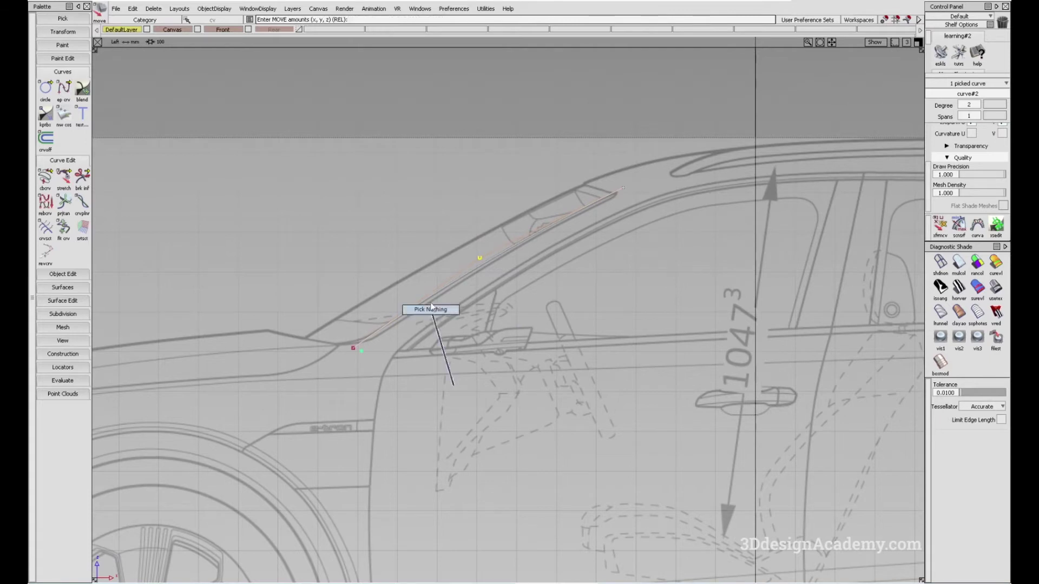
middle_click_drag(433, 303, 423, 319, "alt+shift")
left_click_drag(458, 361, 417, 245, "ctrl+shift")
left_click(496, 273)
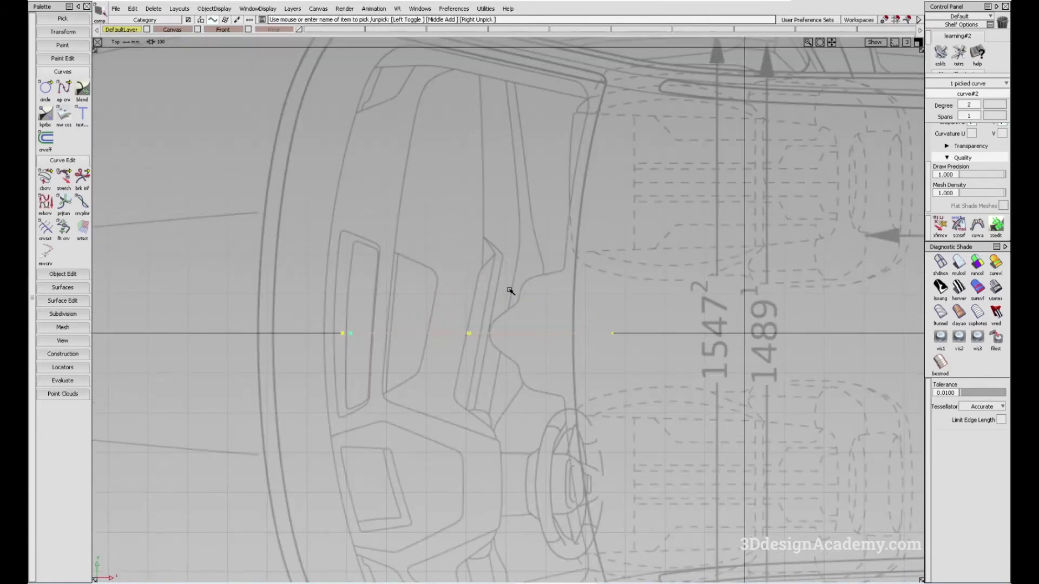
middle_click_drag(502, 367, 476, 176, "alt+shift")
left_click_drag(491, 213, 501, 475)
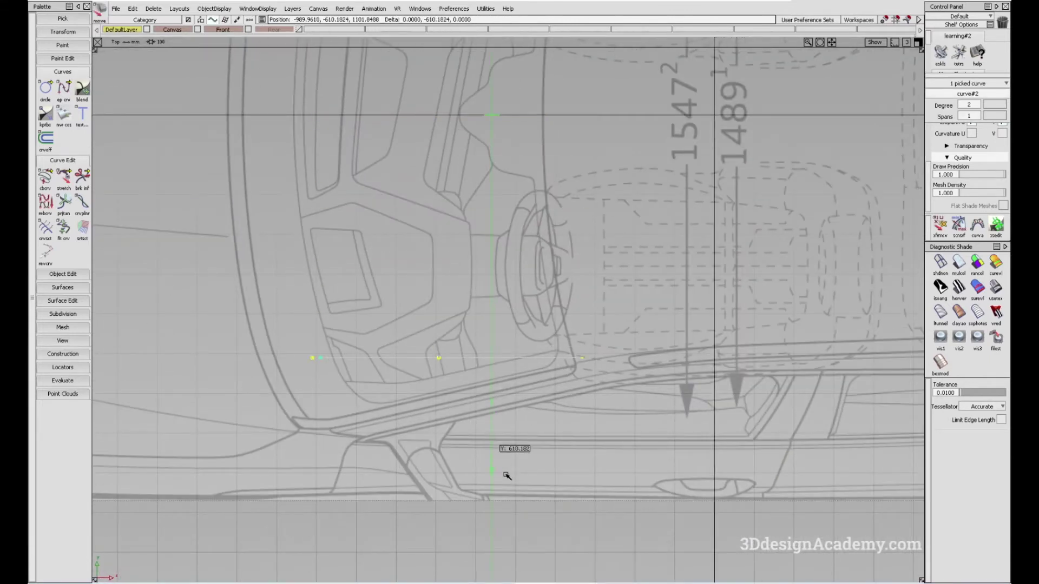
Undo the stray curve move and return to the side view.
left_click(64, 177)
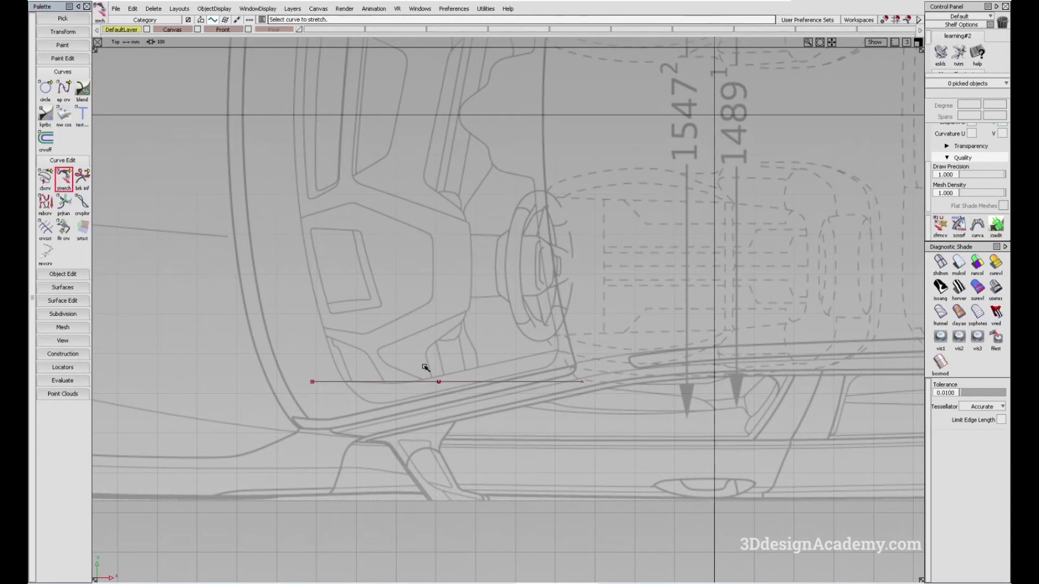
key("ctrl+z")
middle_click_drag(459, 363, 469, 378, "alt+shift")
key("F2")
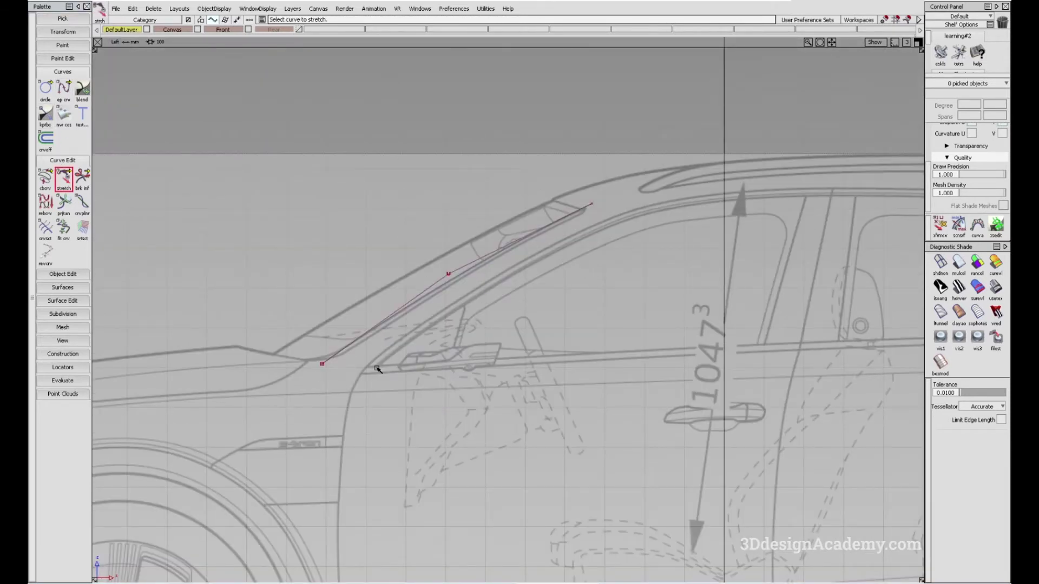
In the Back view, trace an EP curve down the front-view A-pillar.
key("F3")
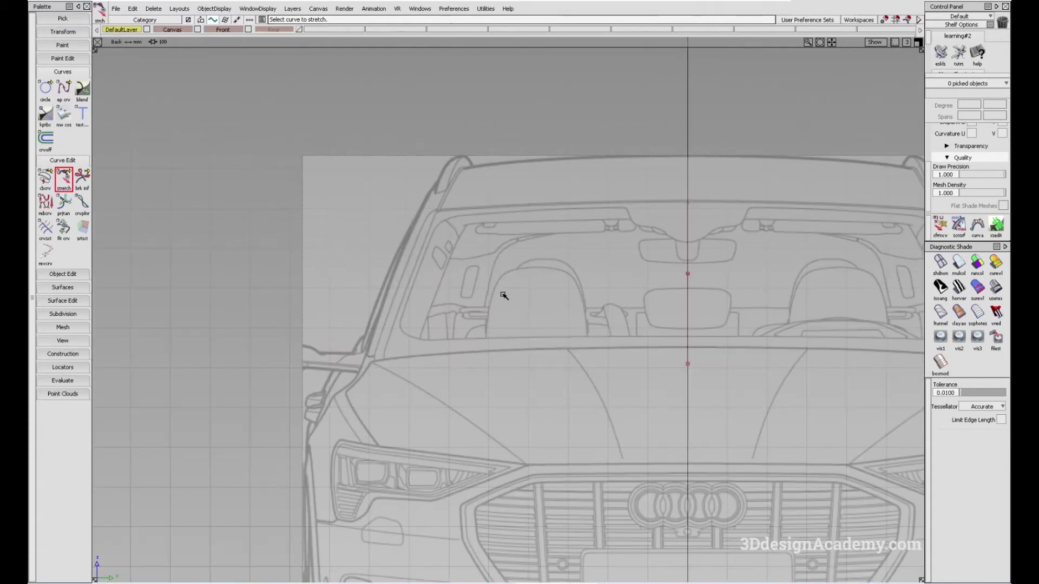
middle_click_drag(501, 295, 552, 292, "alt+shift")
middle_click_drag(413, 325, 417, 306, "alt+shift")
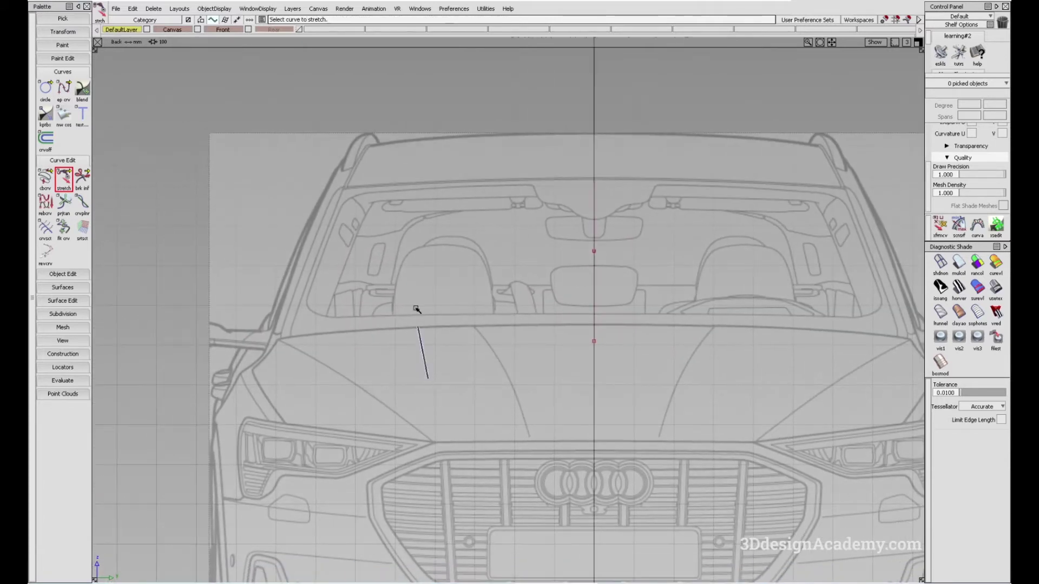
left_click(63, 91)
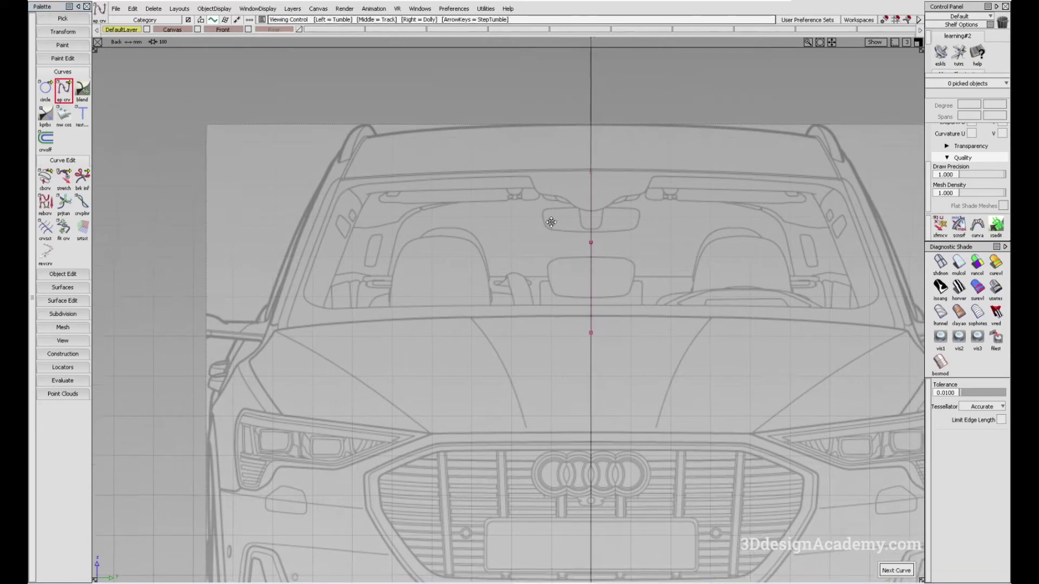
mouse_move(550, 221)
middle_mouse_down("alt+shift")
mouse_move(461, 220)
mouse_move(529, 259)
mouse_move(364, 195)
mouse_move(645, 226)
middle_mouse_up("alt+shift")
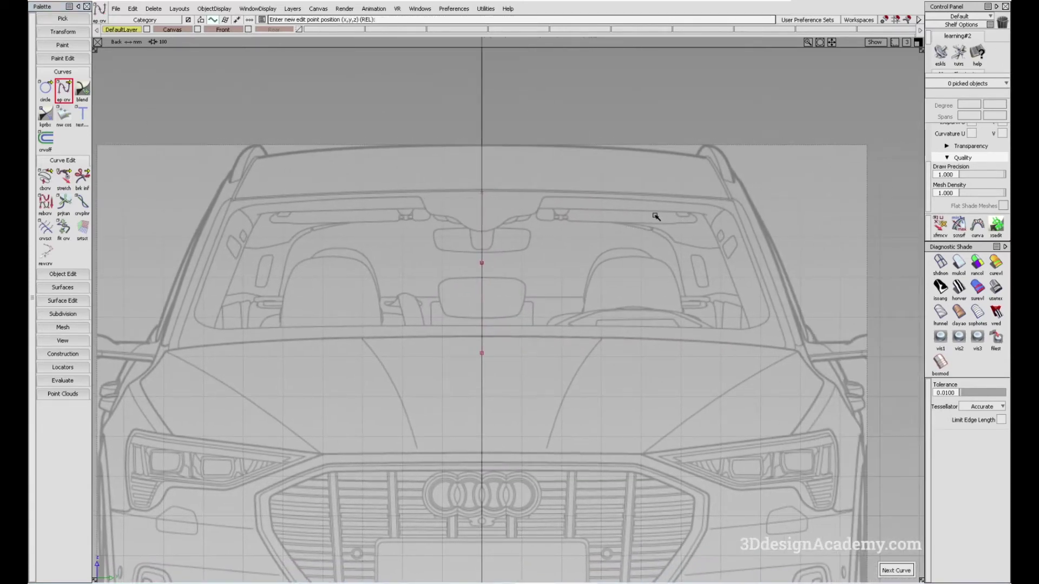
middle_click_drag(262, 198, 342, 198, "alt+shift")
left_click(312, 195)
left_click_drag(277, 286, 247, 360)
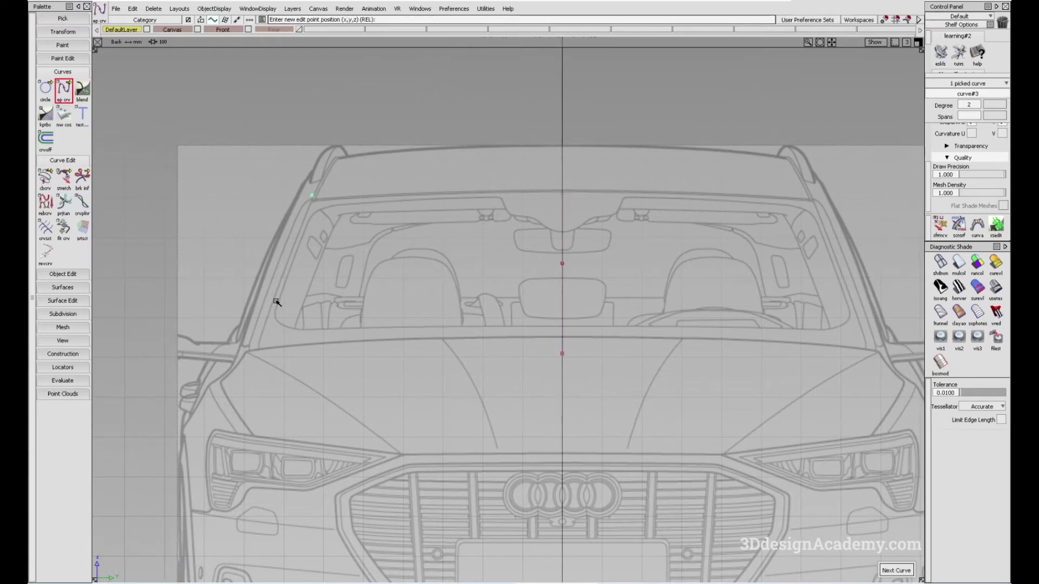
left_click(248, 358, "alt+shift")
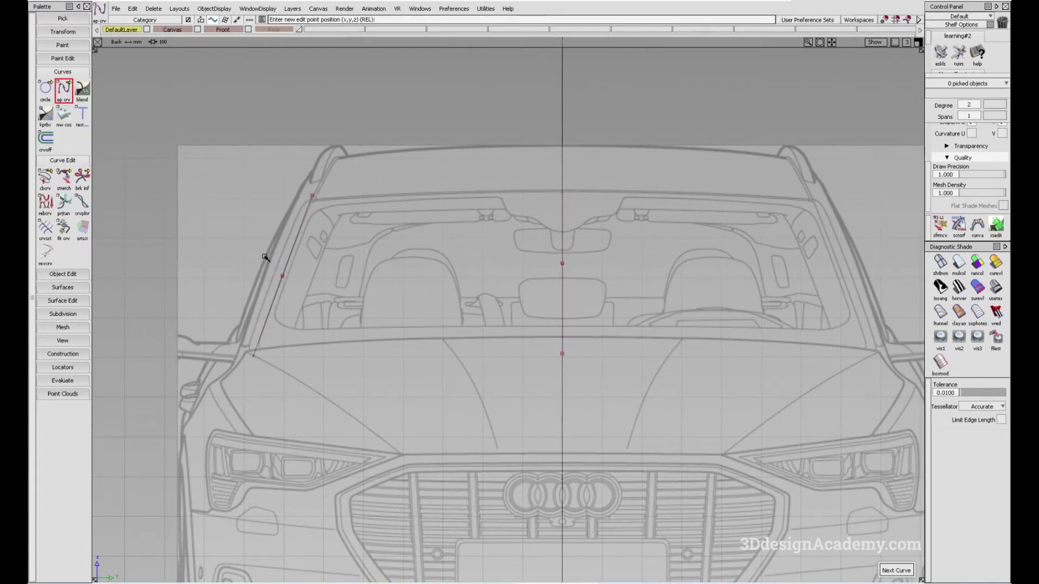
Drag the front-view curve's bottom point onto the A-pillar base, then deselect.
mouse_move(262, 252)
right_mouse_down("alt+shift")
mouse_move(378, 201)
mouse_move(485, 223)
right_mouse_up("alt+shift")
left_click(480, 256)
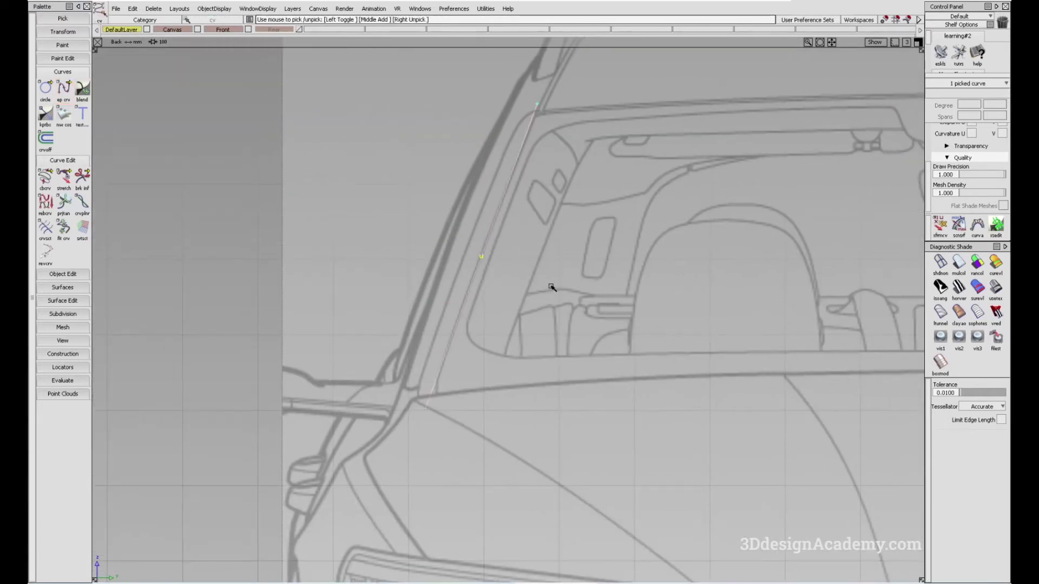
middle_click_drag(541, 240, 522, 292, "alt+shift")
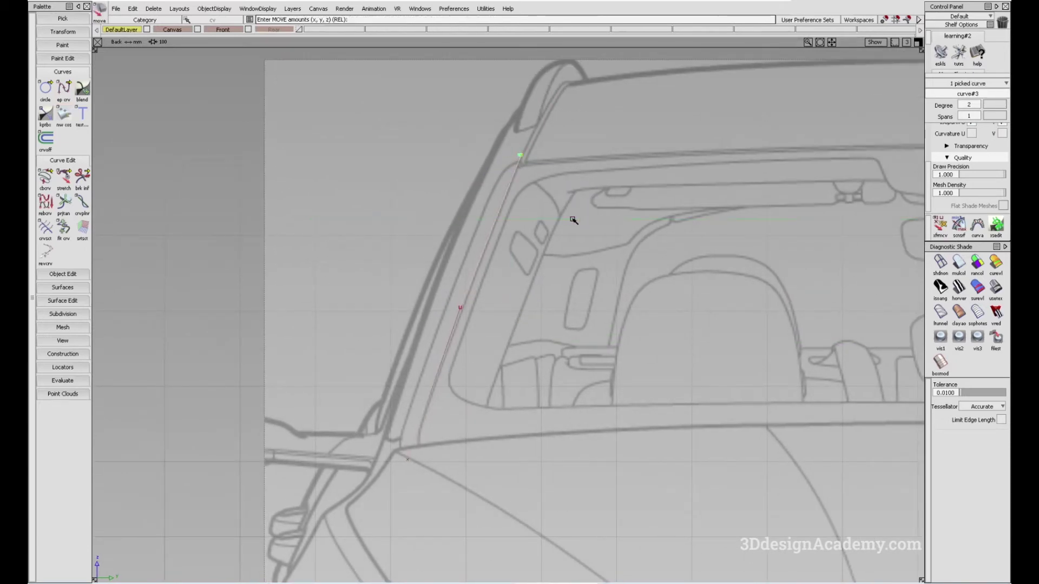
middle_click_drag(573, 218, 584, 138, "alt+shift")
left_click_drag(445, 454, 475, 408)
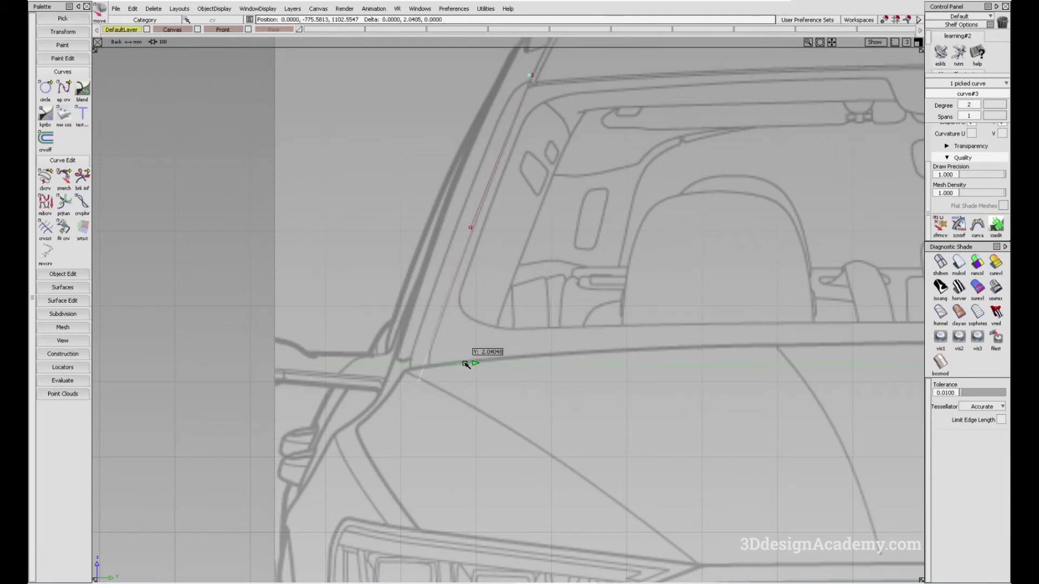
key("ctrl+shift+n")
key("F5")
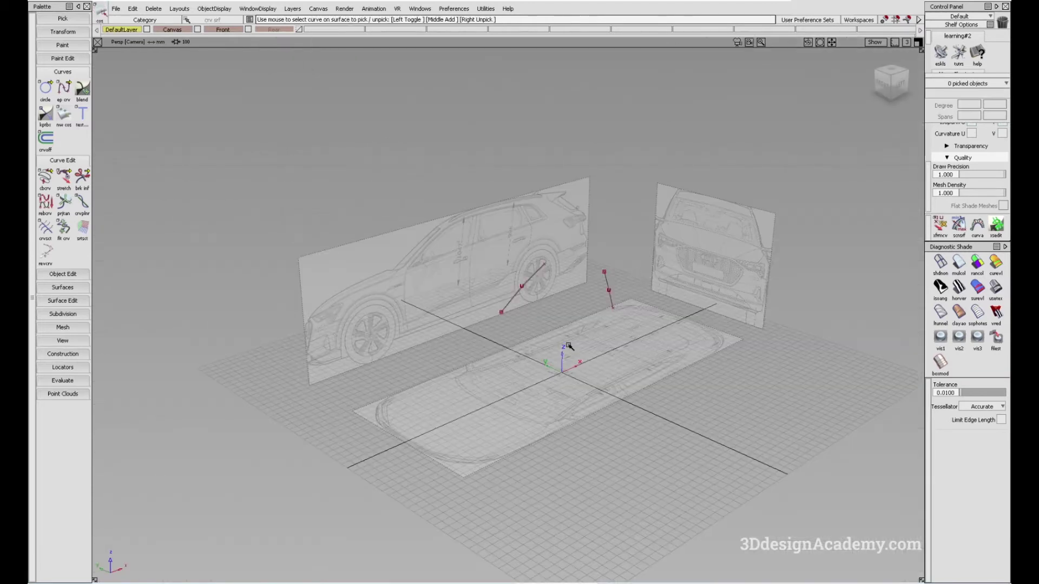
mouse_move(628, 307)
left_mouse_down("alt+shift")
mouse_move(567, 209)
mouse_move(631, 287)
mouse_move(552, 295)
left_mouse_up("alt+shift")
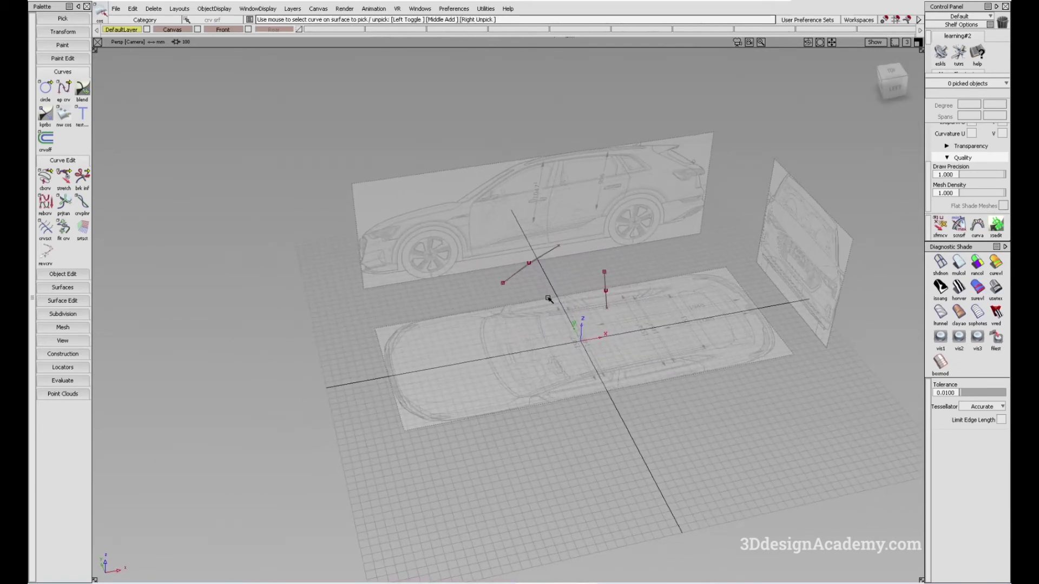
left_click_drag(537, 316, 533, 352, "alt+shift")
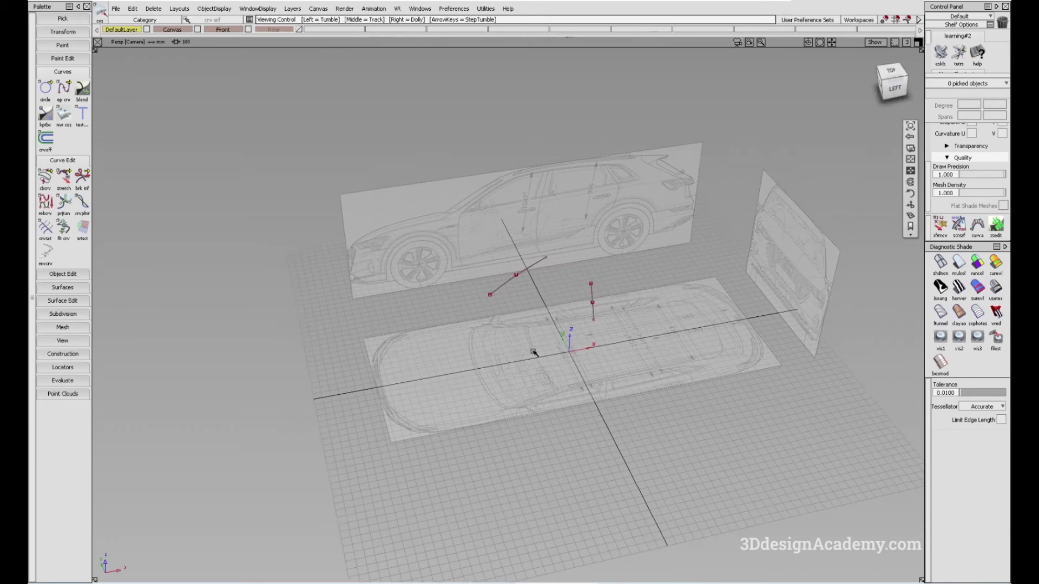
mouse_move(543, 271)
left_mouse_down("alt+shift")
mouse_move(515, 319)
mouse_move(496, 204)
left_mouse_up("alt+shift")
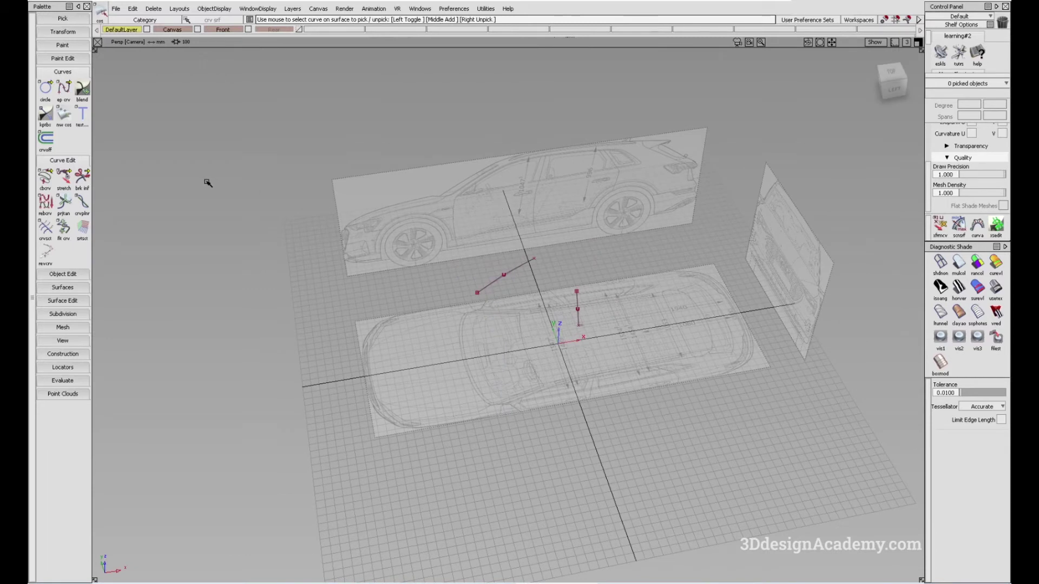
left_click(45, 176)
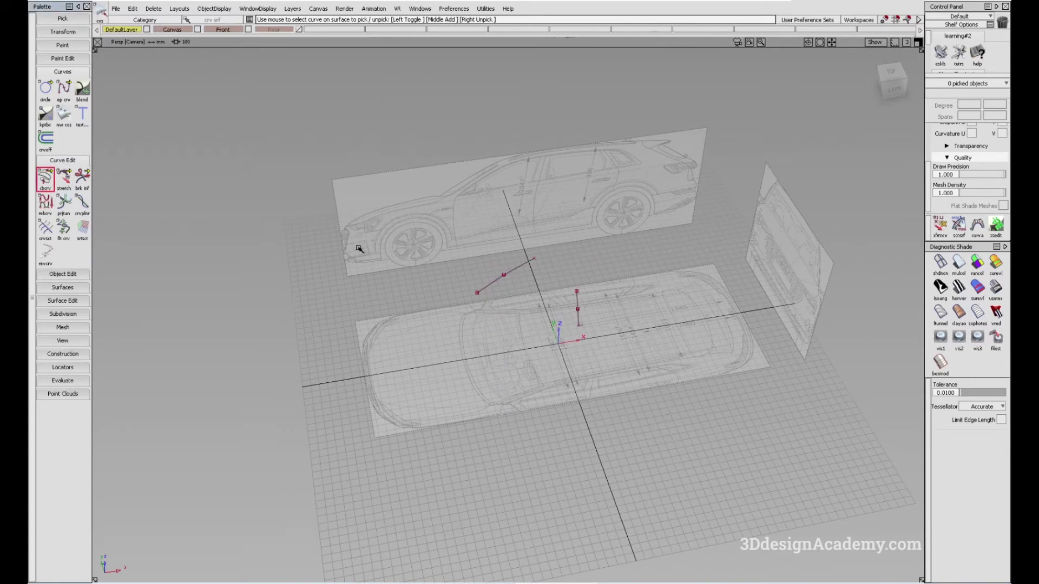
Pick the side-view curve then the front-view curve to combine them, and orbit to inspect.
left_click(520, 268)
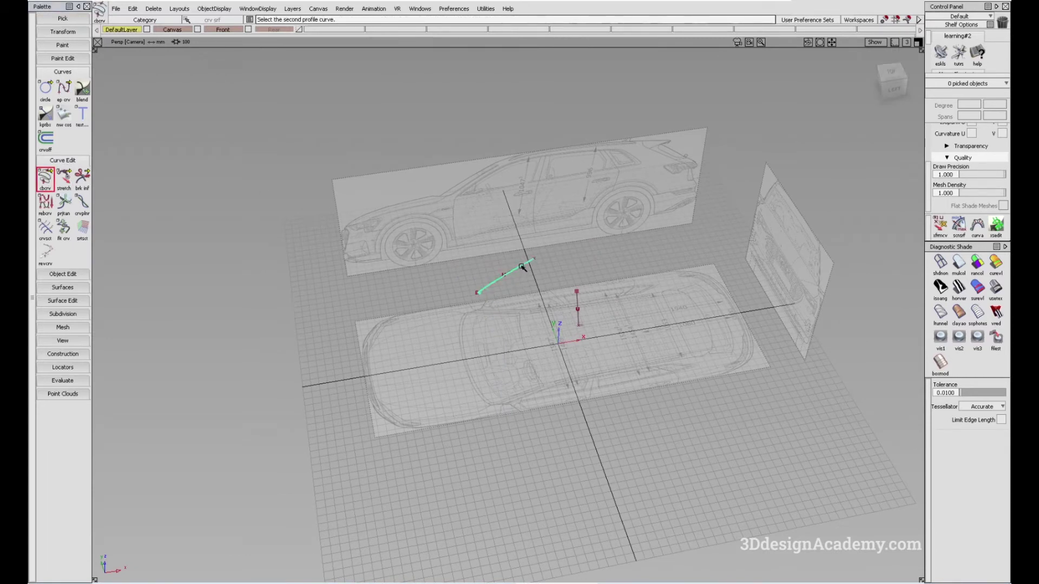
left_click(578, 306)
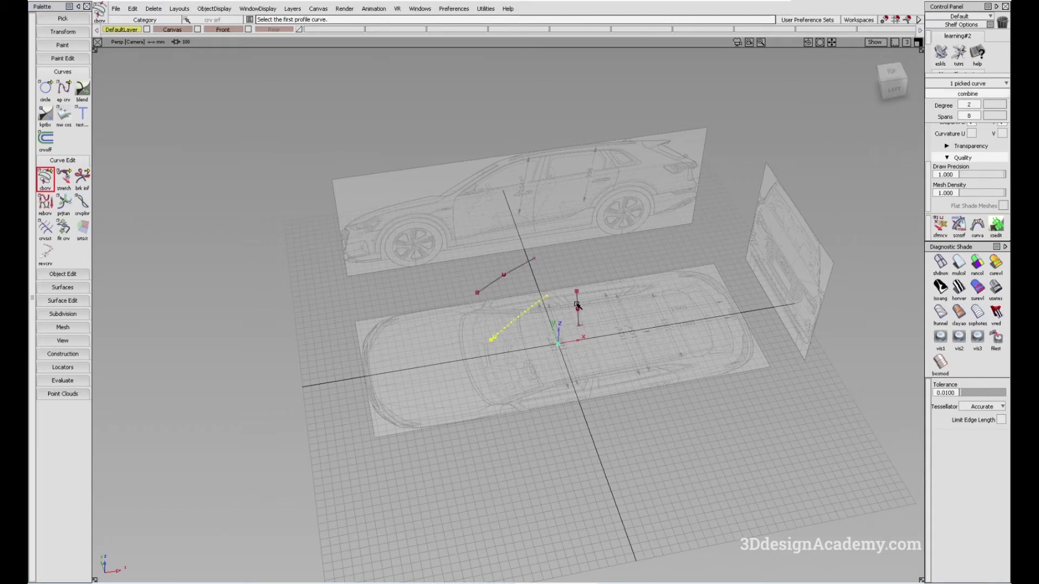
left_click_drag(572, 306, 542, 314, "alt+shift")
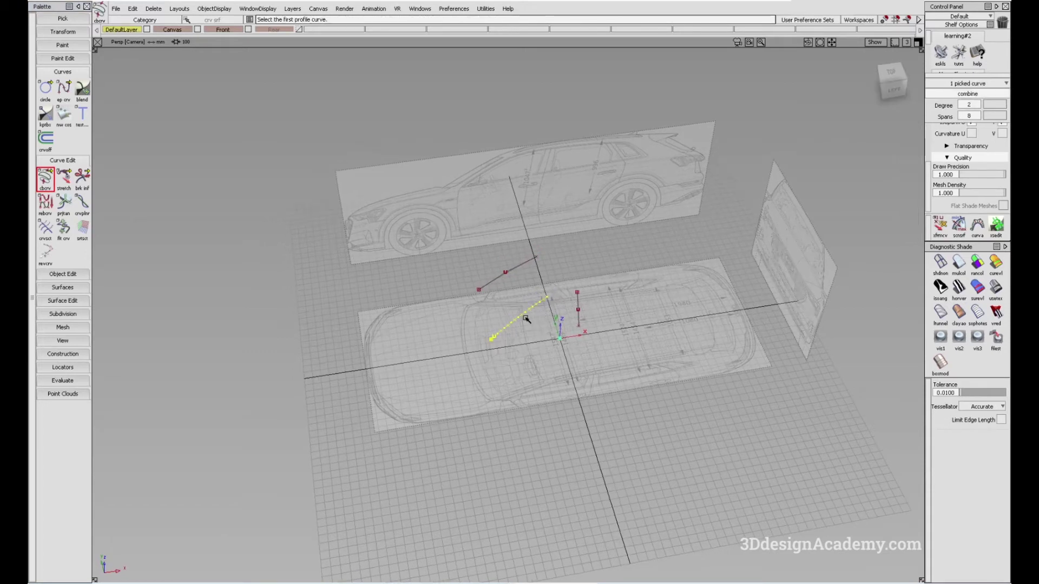
left_click_drag(526, 319, 563, 313, "alt+shift")
scroll(522, 311, "up", 5)
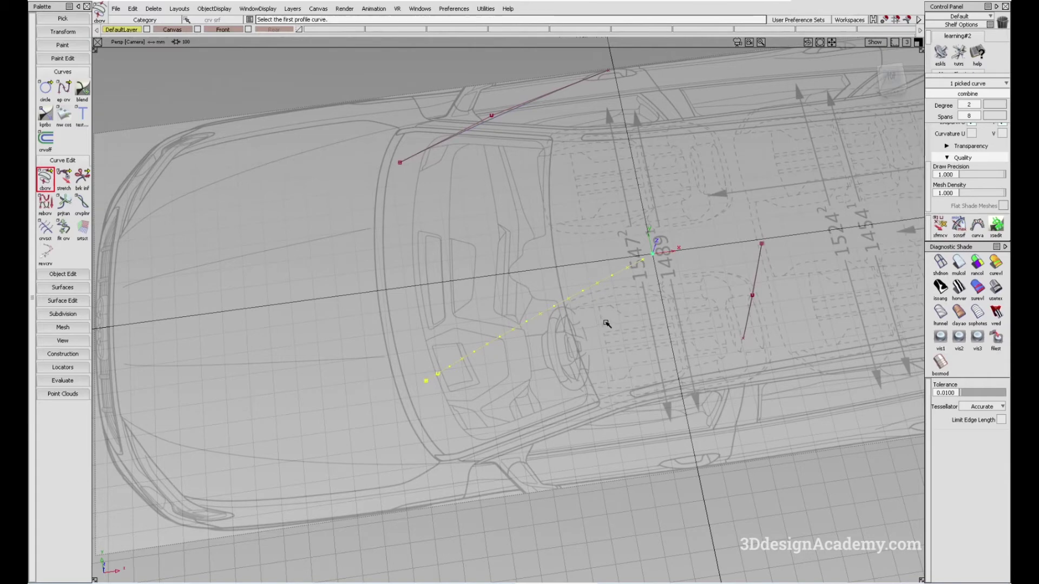
mouse_move(582, 327)
left_mouse_down("alt+shift")
mouse_move(544, 323)
mouse_move(630, 247)
left_mouse_up("alt+shift")
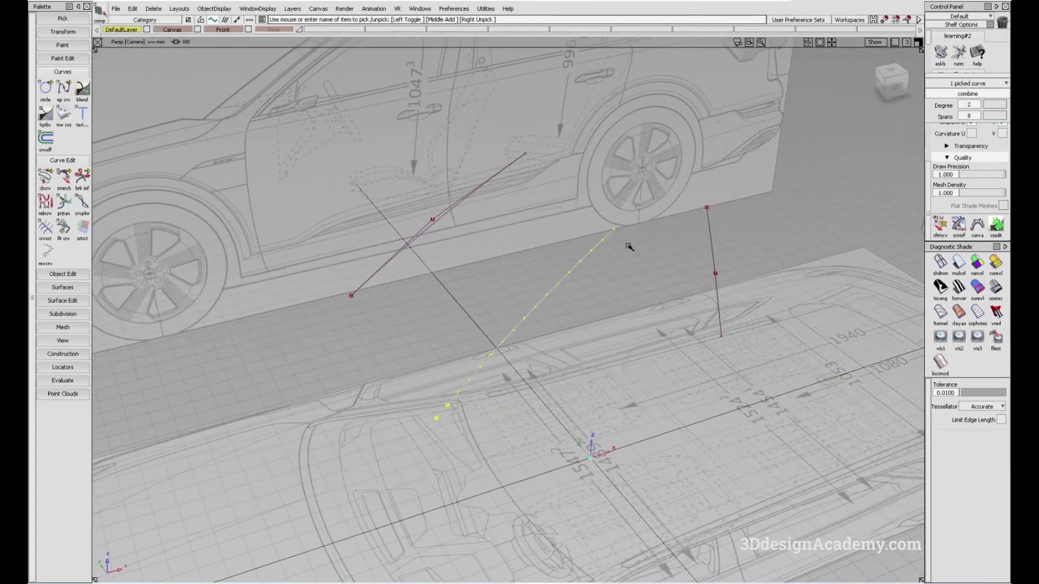
left_click_drag(524, 318, 566, 337, "alt+shift")
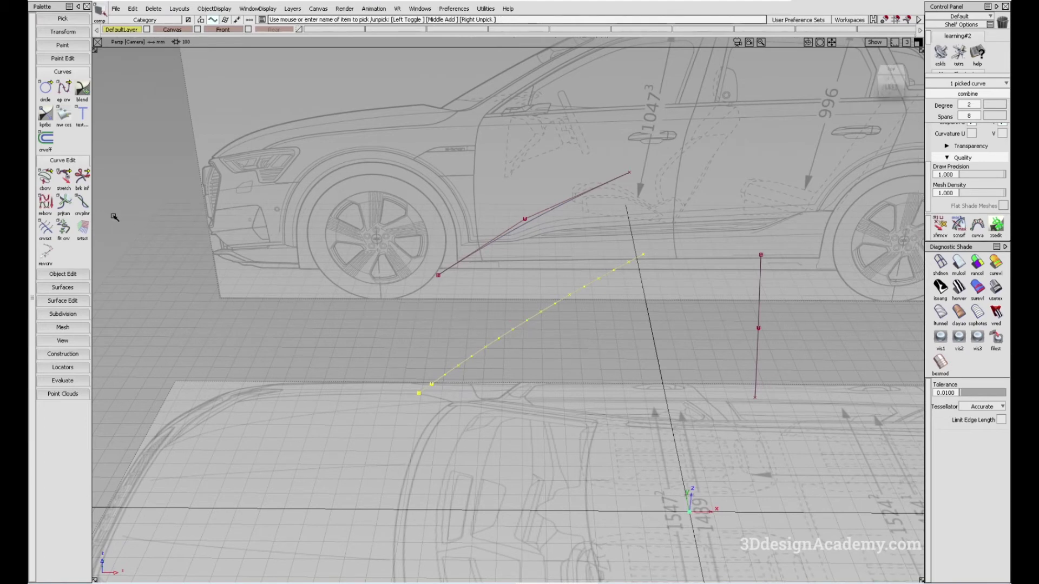
Check and close the Combine Curves options, orbit the view, and deselect the combined curve.
double_click(46, 177)
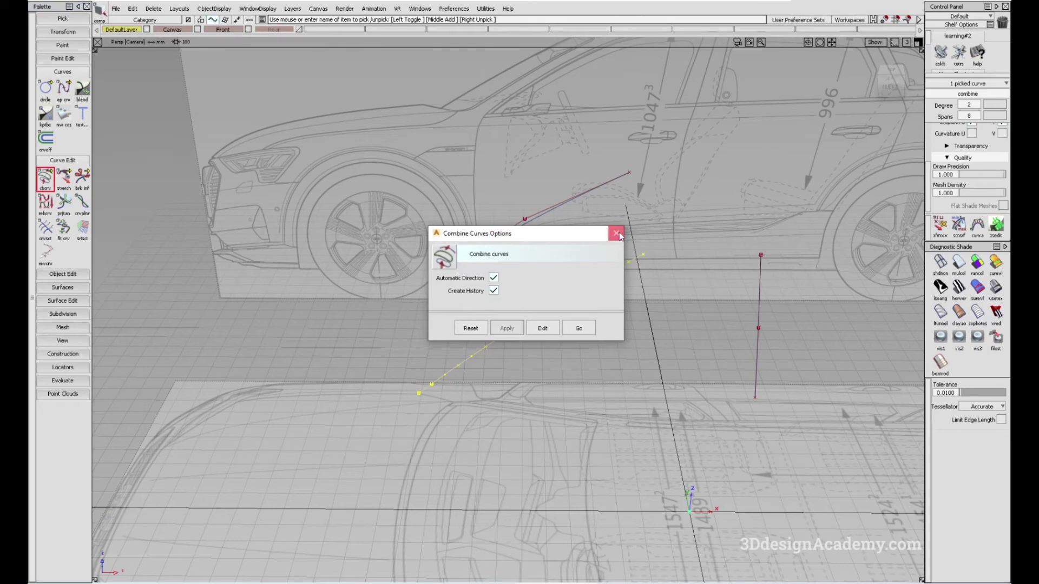
left_click(615, 232)
mouse_move(659, 264)
left_mouse_down("alt+shift")
mouse_move(532, 358)
mouse_move(477, 375)
left_mouse_up("alt+shift")
left_click_drag(636, 284, 603, 342, "ctrl+shift")
left_click(478, 138)
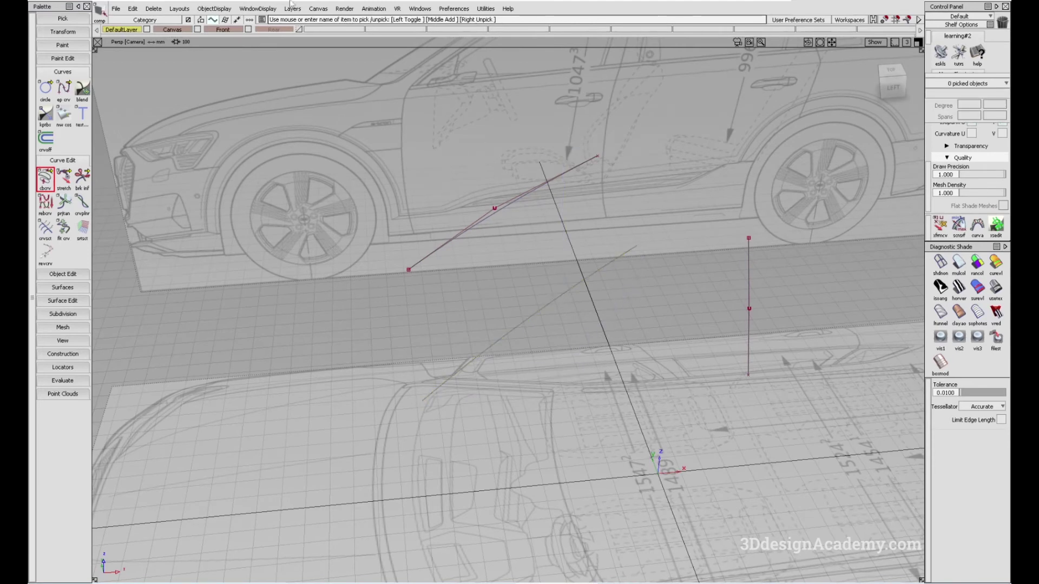
Create layer L4 and assign both original profile curves to it.
left_click(292, 9)
left_click(304, 30)
left_click(568, 172)
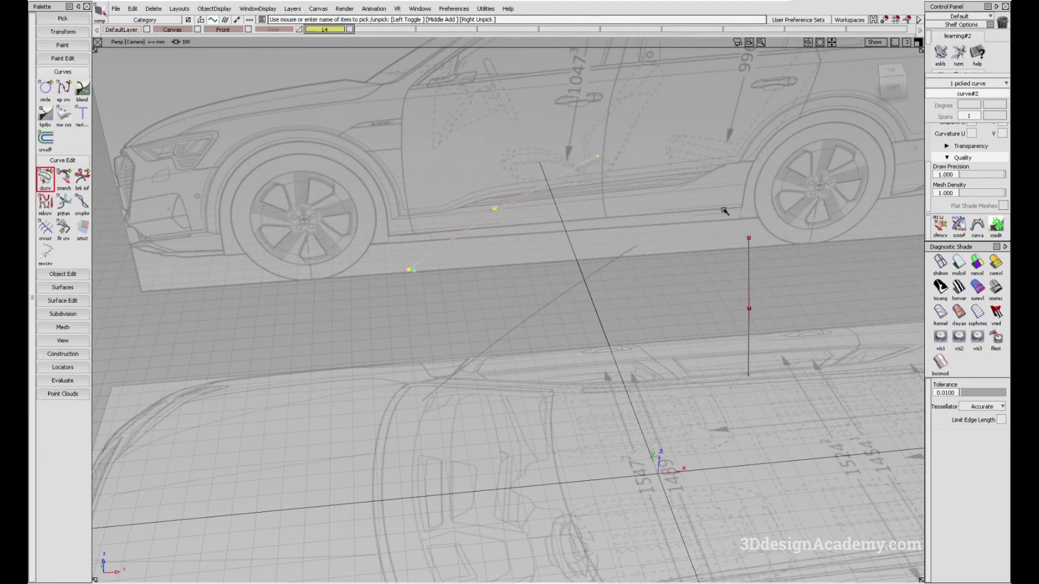
left_click(748, 271)
right_click(321, 31)
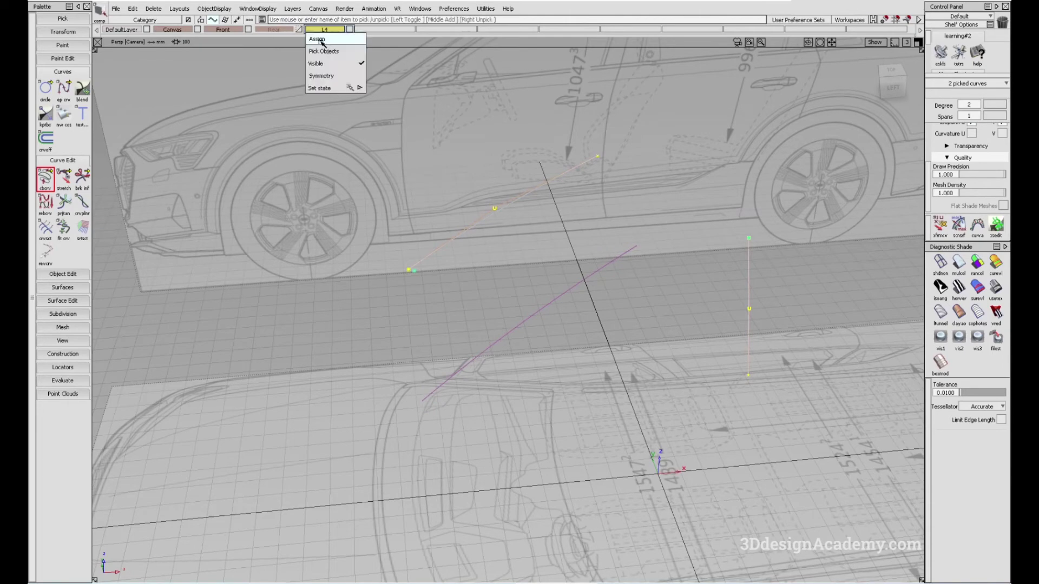
left_click(350, 29)
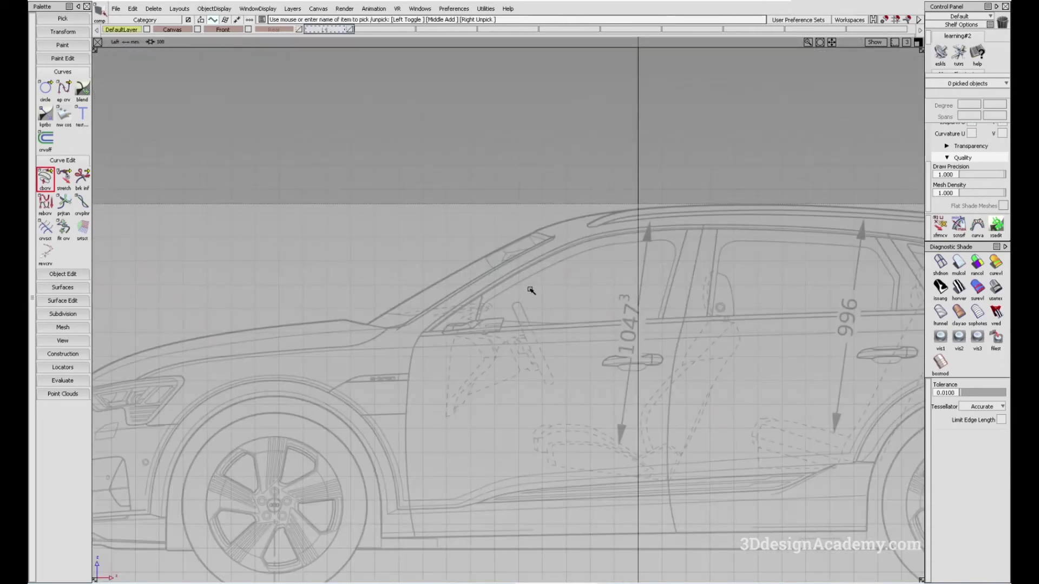
scroll(464, 278, "up", 3)
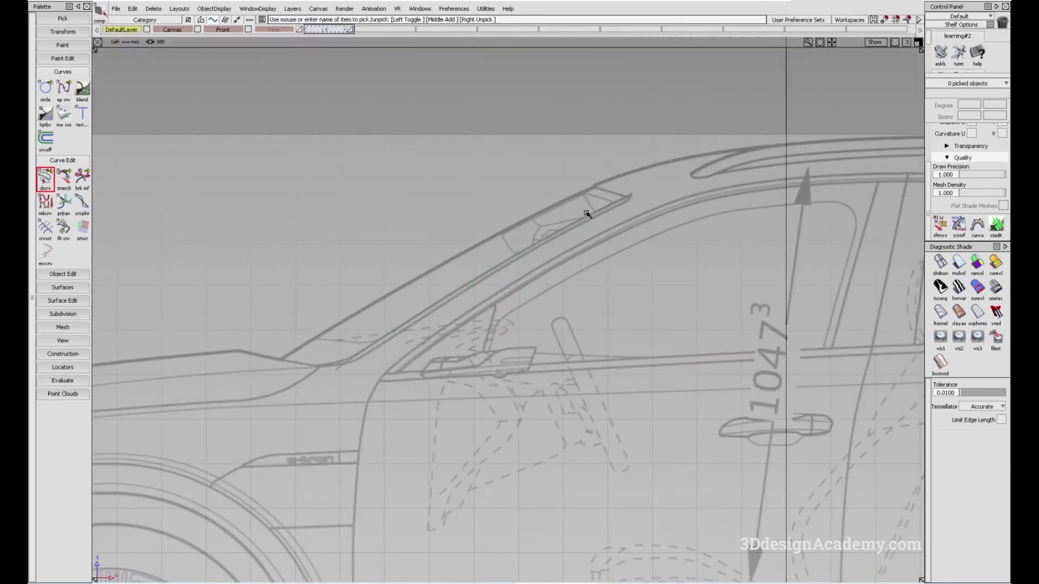
key("F4")
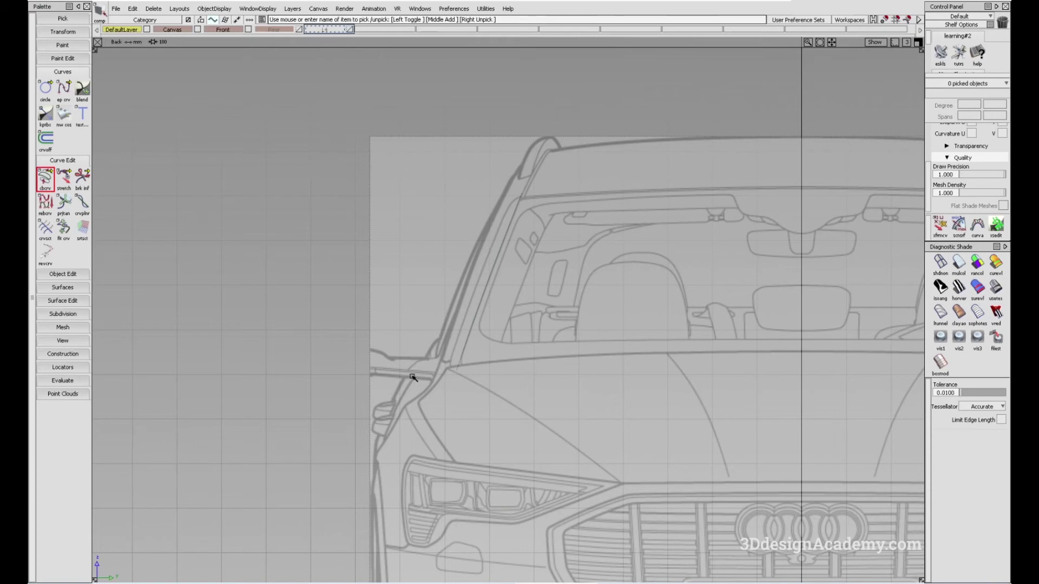
key("F2")
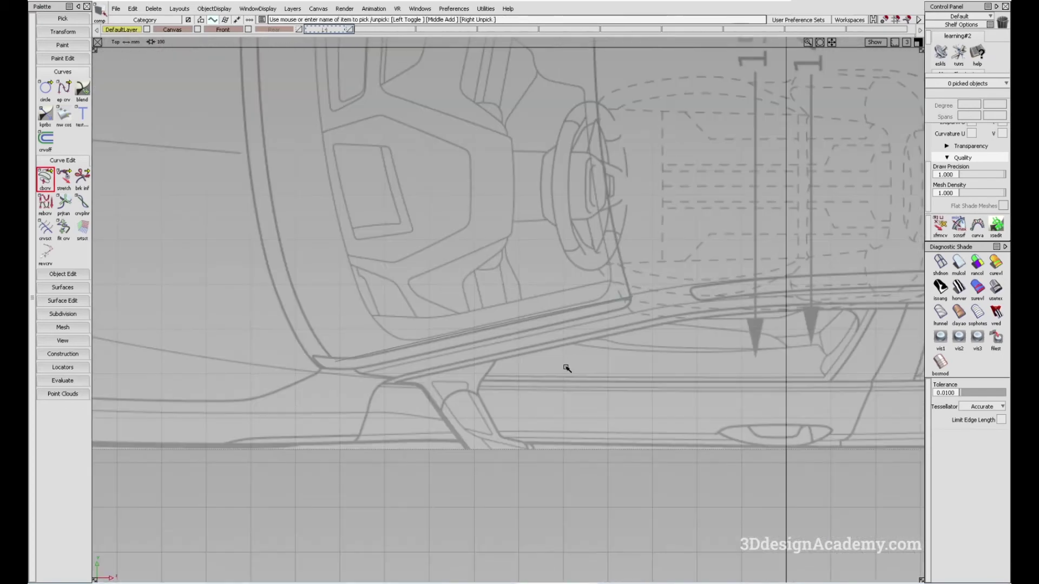
middle_click_drag(463, 382, 450, 379, "alt+shift")
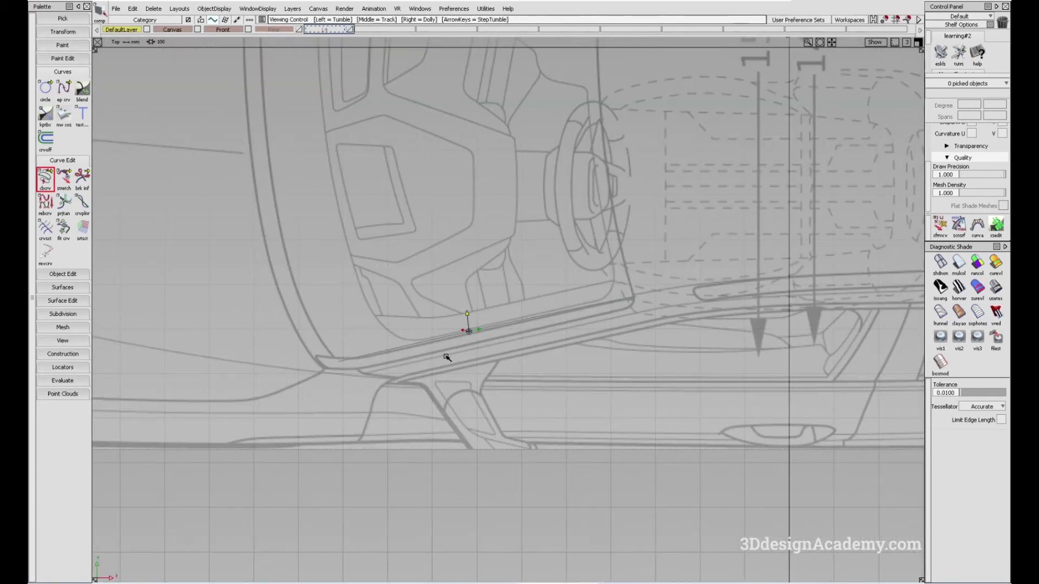
right_click_drag(447, 355, 524, 420, "alt+shift")
mouse_move(575, 314)
right_mouse_down("alt+shift")
mouse_move(480, 225)
mouse_move(512, 336)
mouse_move(487, 301)
mouse_move(549, 318)
mouse_move(557, 380)
right_mouse_up("alt+shift")
middle_click_drag(549, 445, 539, 413, "alt+shift")
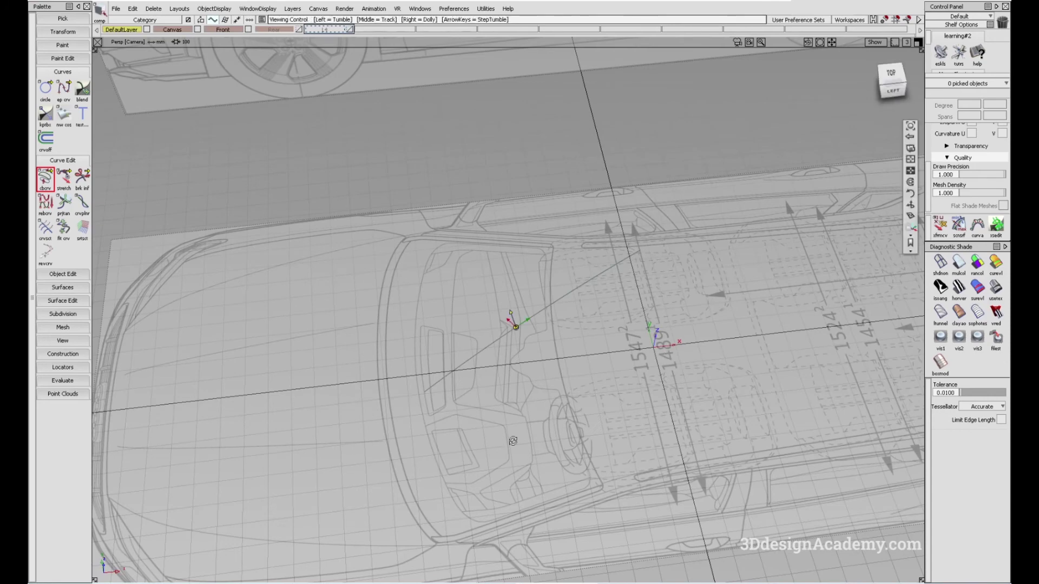
left_click_drag(662, 346, 641, 378, "alt+shift")
right_click_drag(641, 377, 580, 452, "alt+shift")
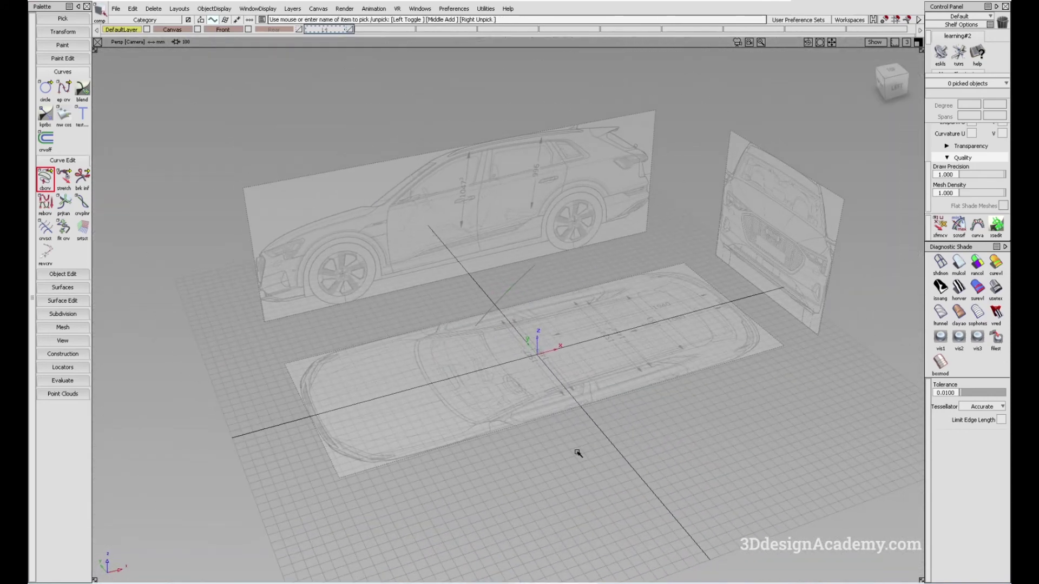